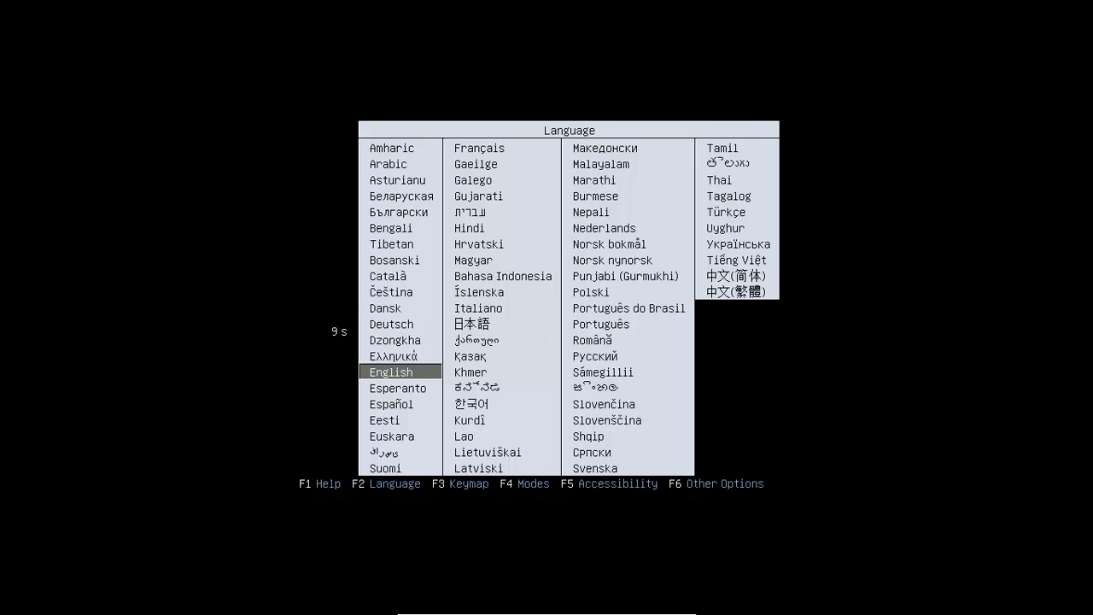
- Stop the boot countdown and choose Français as the boot menu language
key(Up)
key(Up)
key(Up)
key(Up)
key(Up)
key(Up)
key(Up)
key(Up)
key(Up)
key(Up)
key(Up)
key(Up)
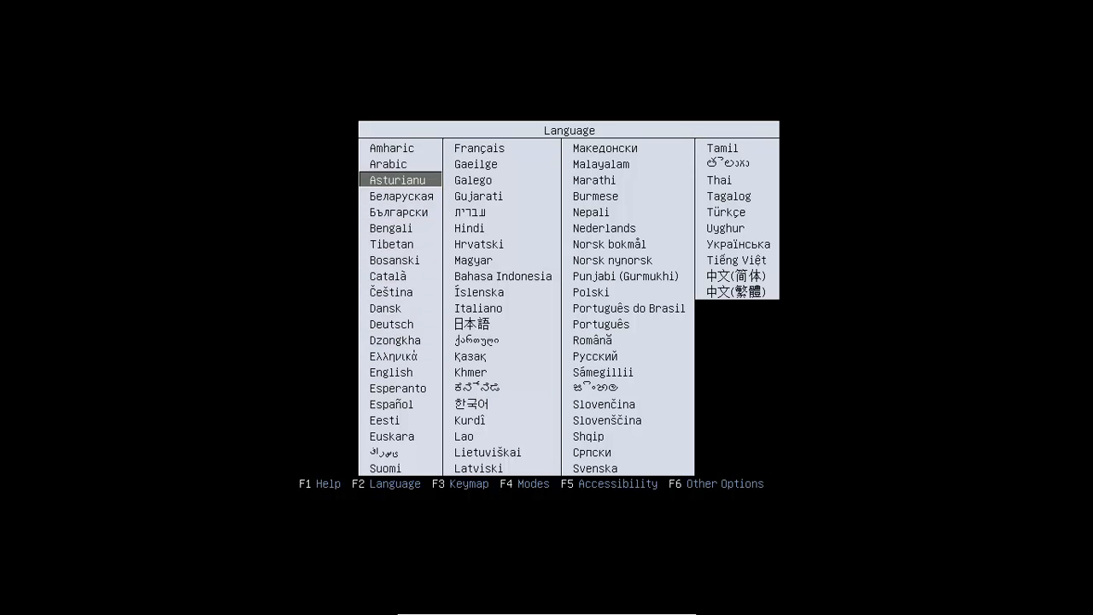
key(Up)
key(Up)
key(Down)
key(Down)
key(Down)
key(Down)
key(Down)
key(Down)
key(Down)
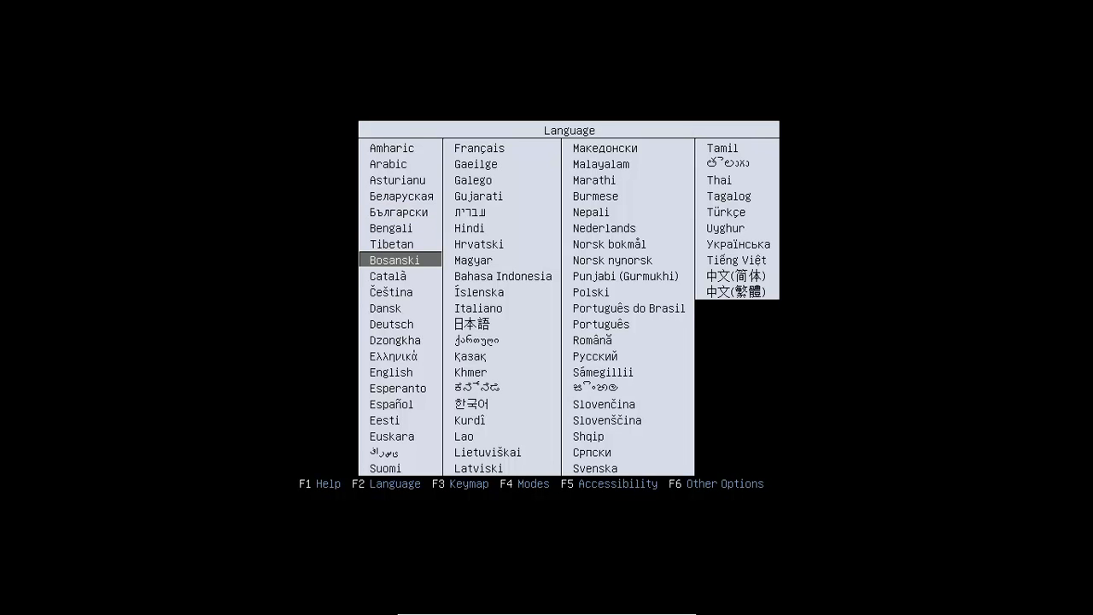
key(Up)
key(Up)
key(Up)
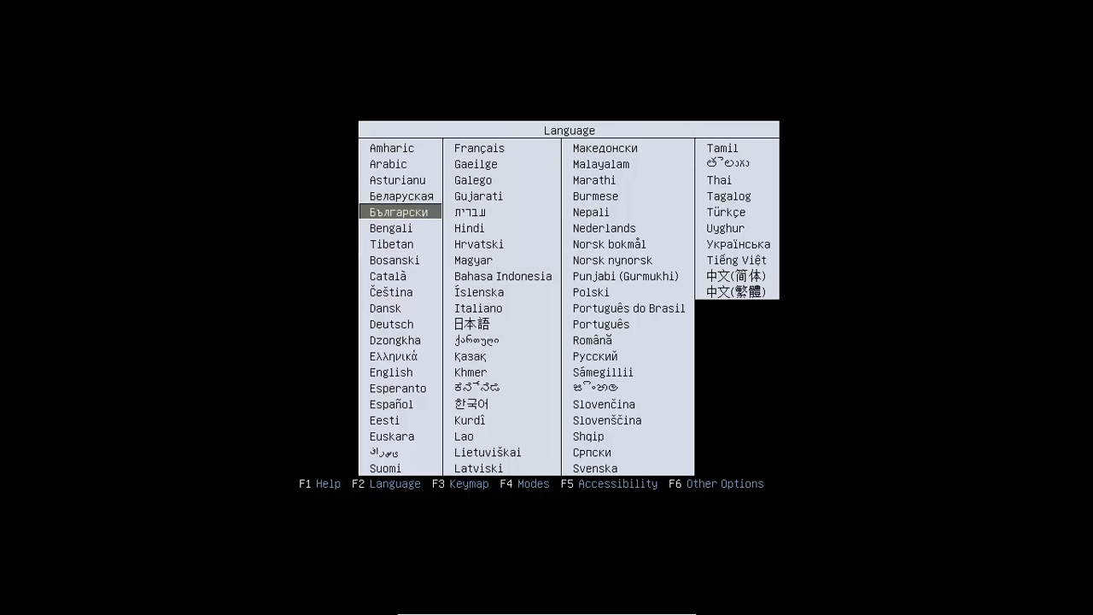
key(Up)
key(Up)
key(Up)
key(Up)
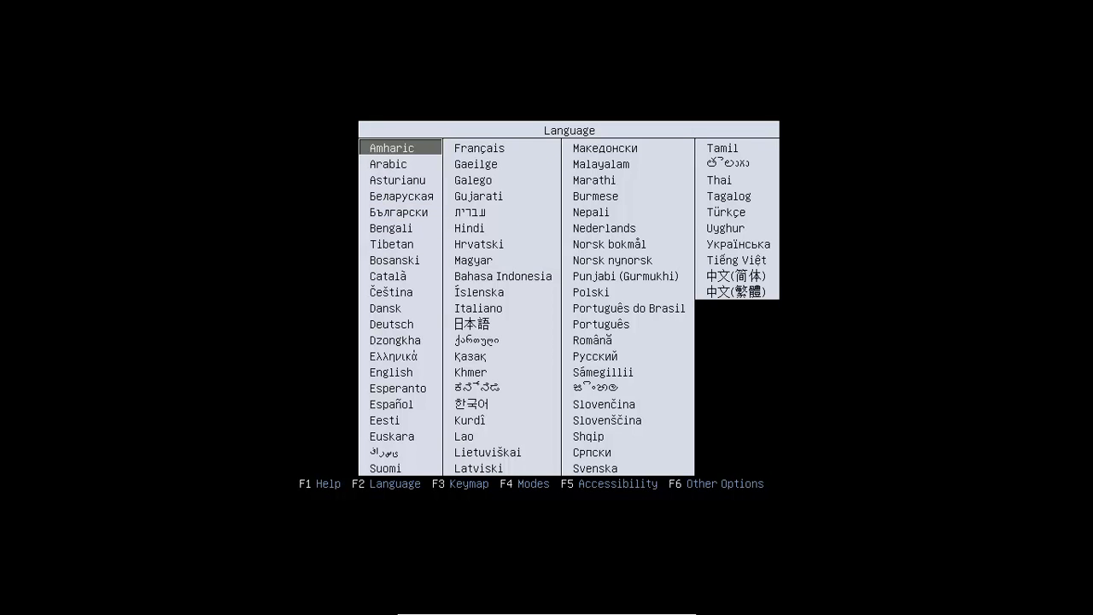
key(Right)
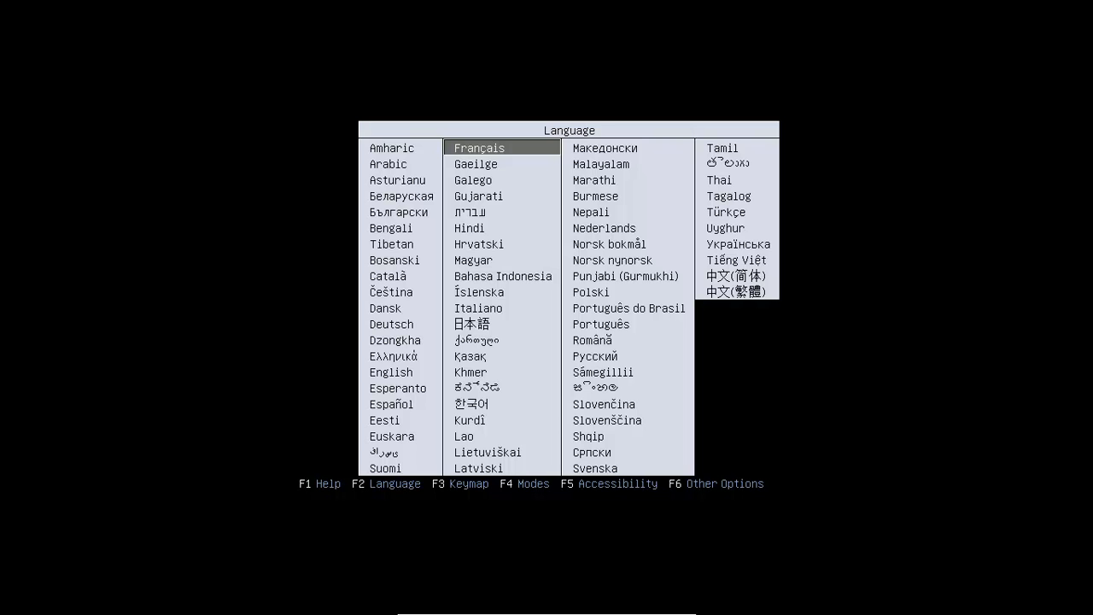
key(Return)
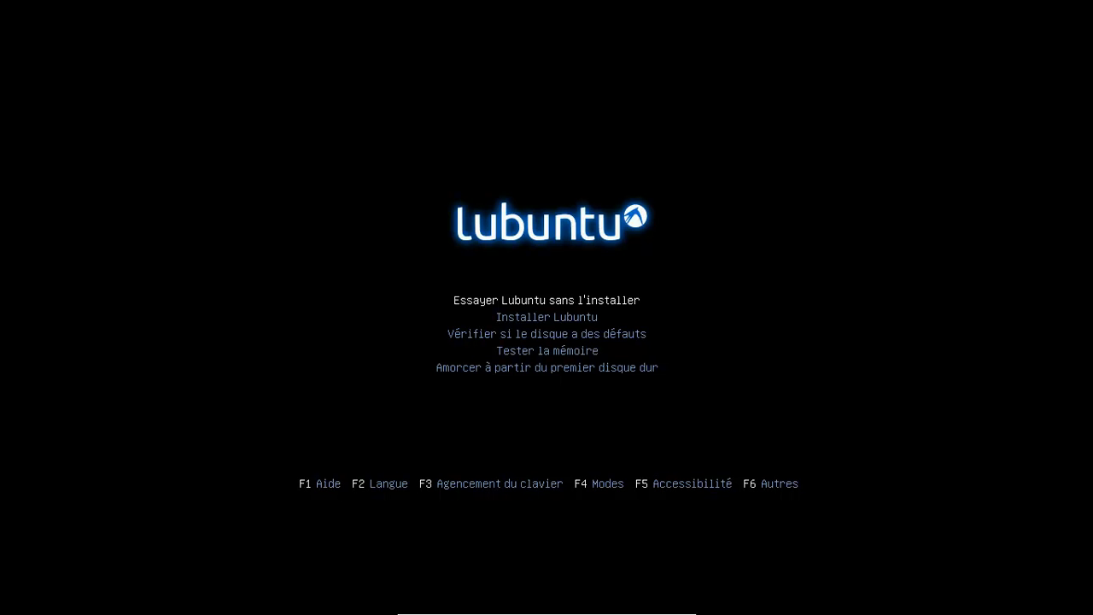
- Highlight 'Installer Lubuntu' in the boot menu and boot into the installer
key(Down)
key(Up)
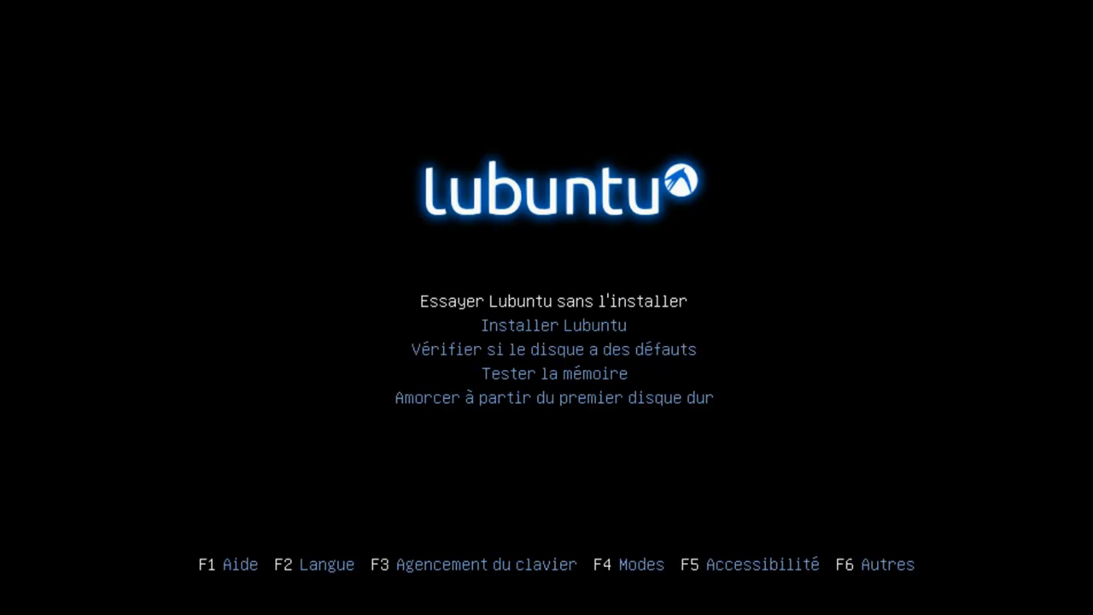
key(Down)
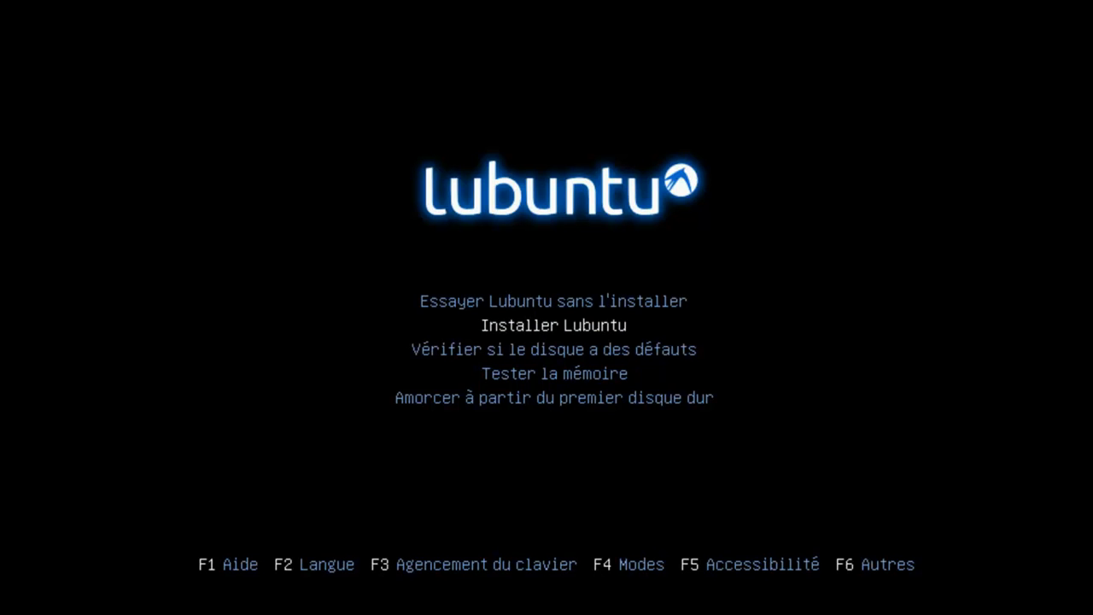
key(Down)
key(Down)
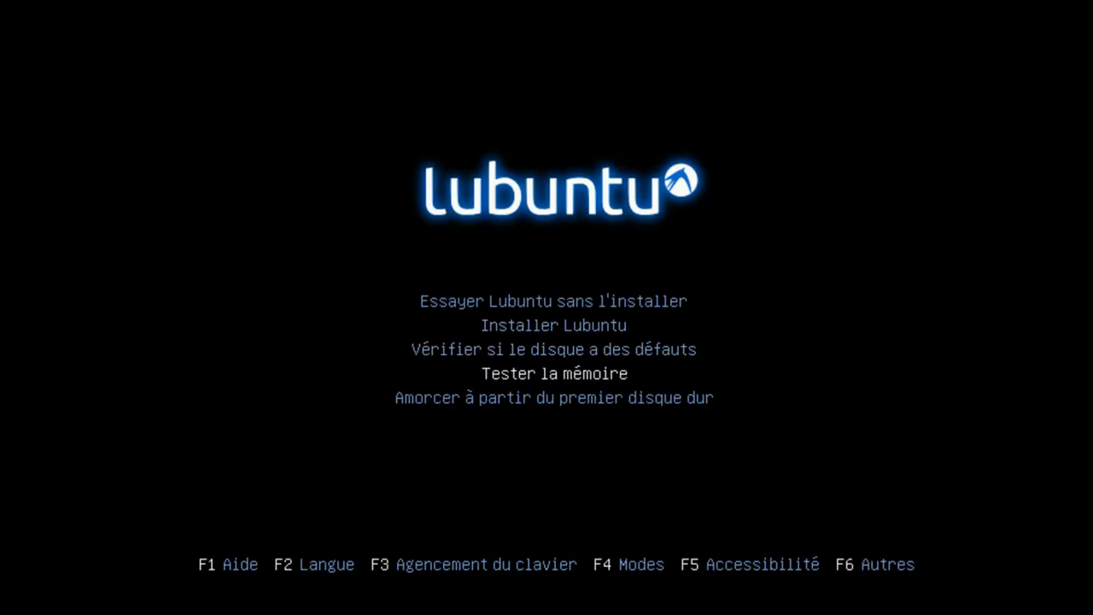
key(Down)
key(Up)
key(Up)
key(Down)
key(Down)
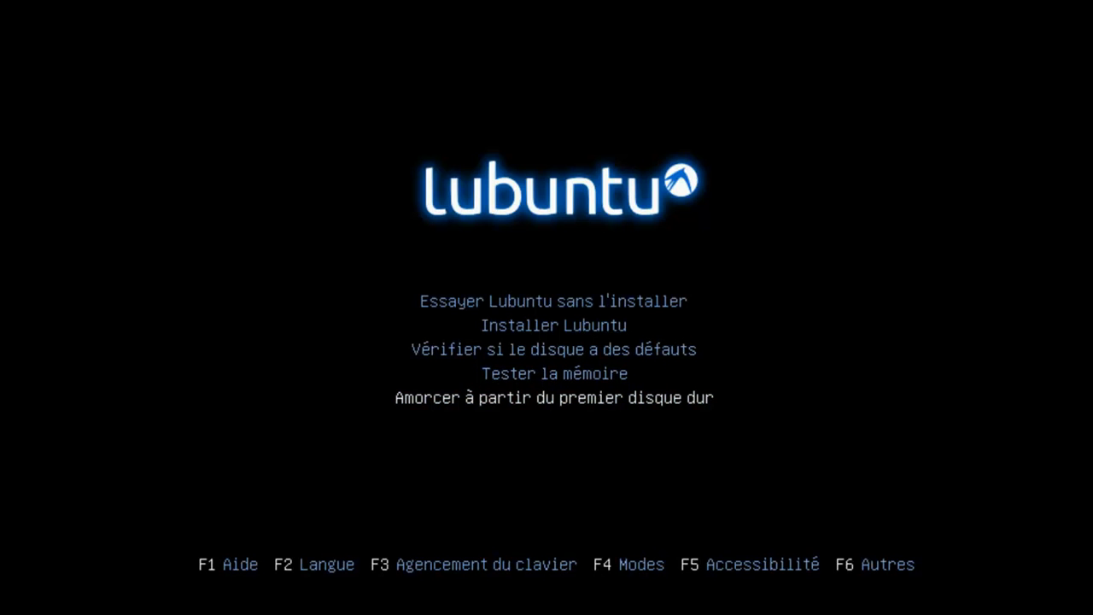
key(Up)
key(Up)
key(Up)
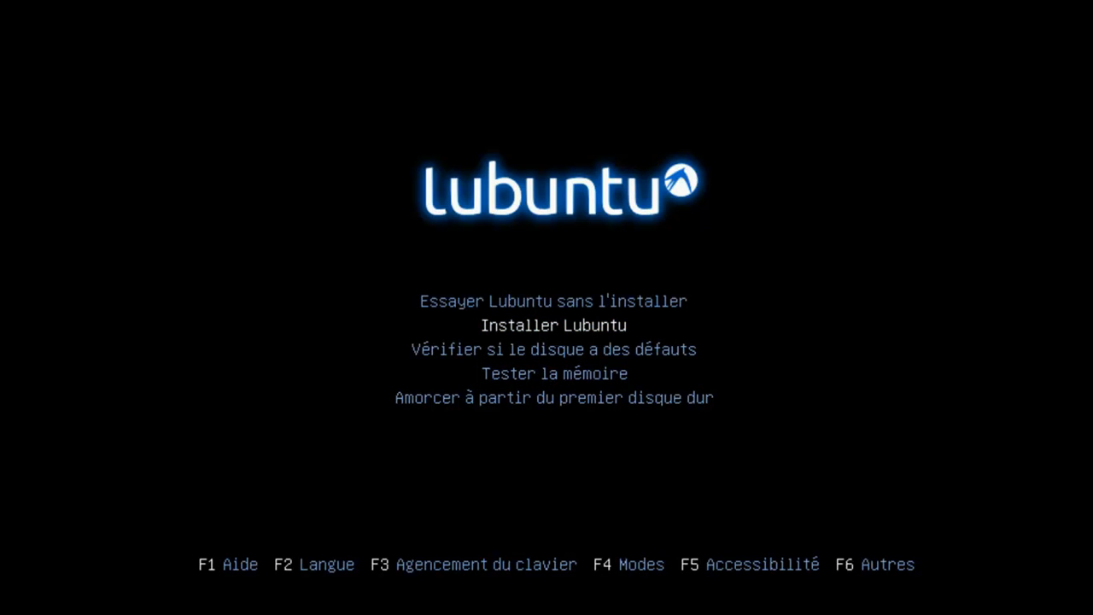
key(Return)
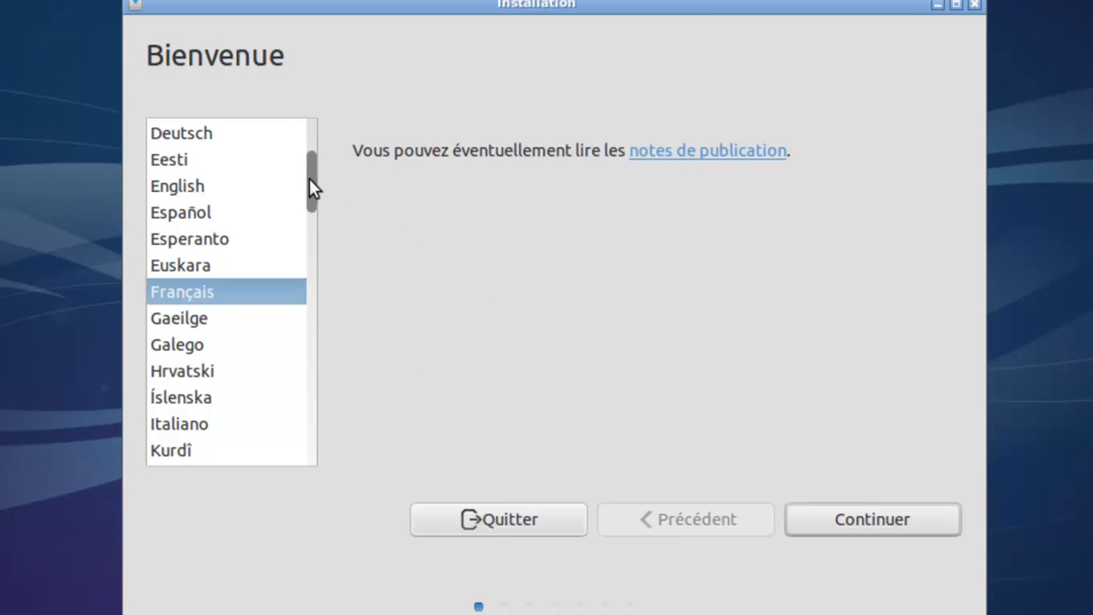
- Keep Français selected on the Bienvenue page and continue
mouse_move(310, 179)
mouse_down()
mouse_move(309, 427)
mouse_move(316, 143)
mouse_move(316, 183)
mouse_up()
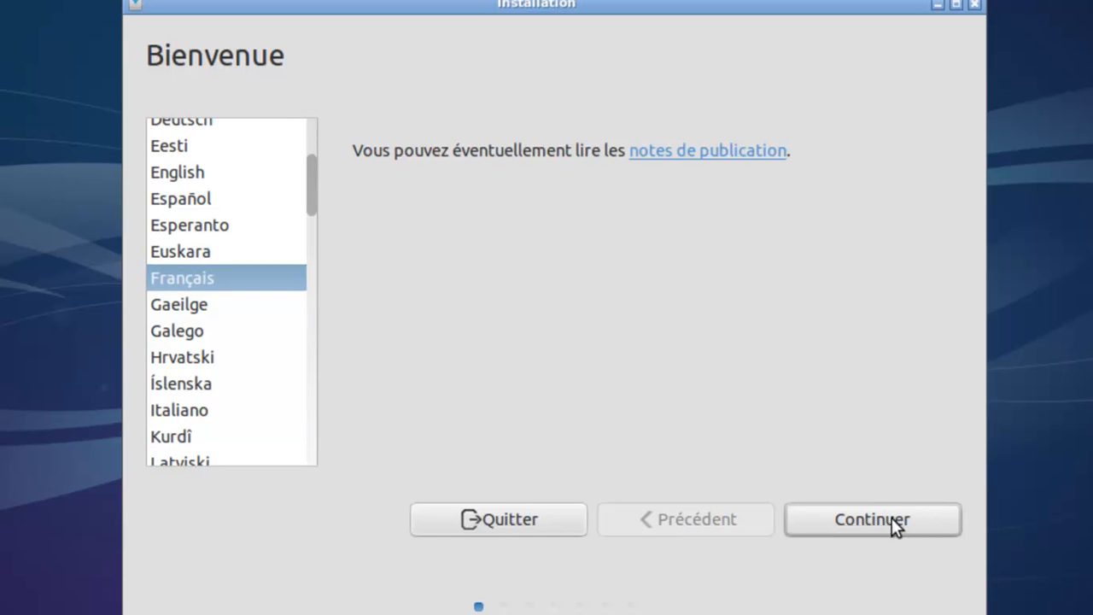
click(860, 528)
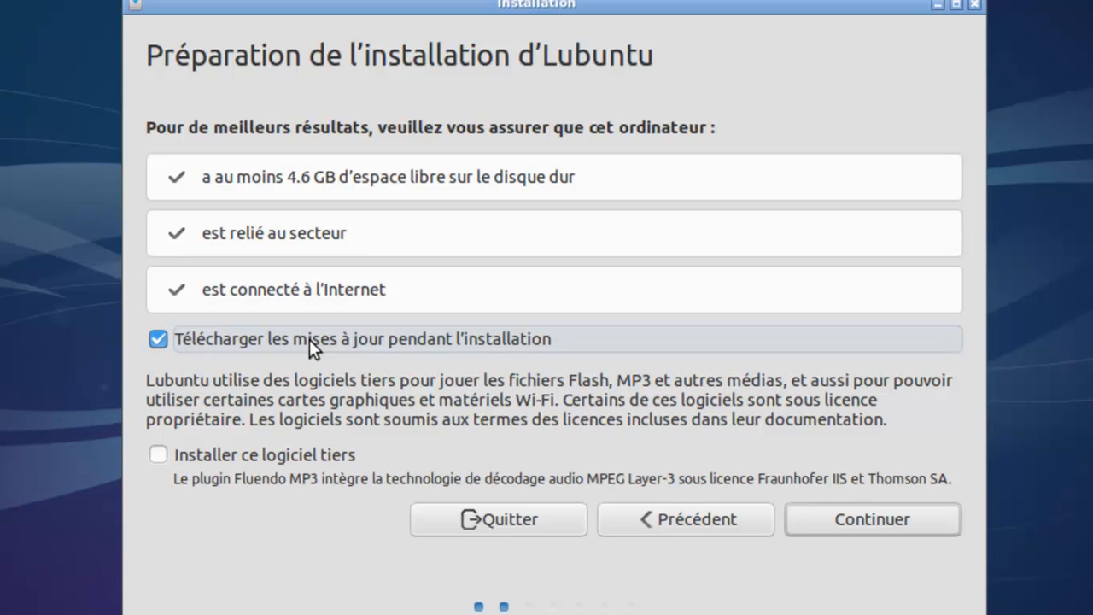
- Tick 'Installer ce logiciel tiers', continue, and move the installer window up
click(159, 457)
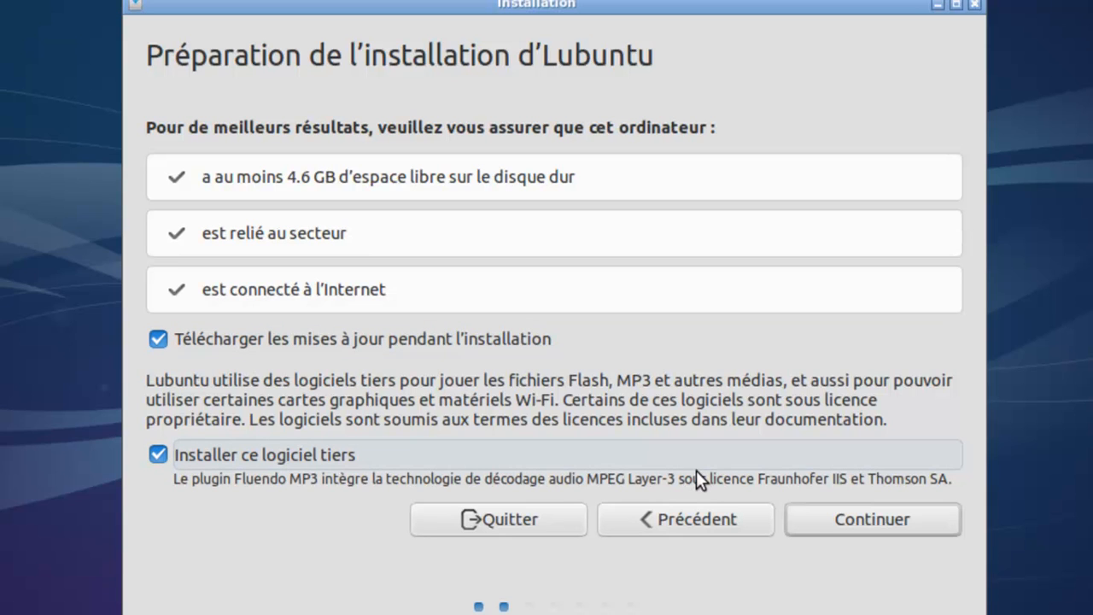
click(831, 520)
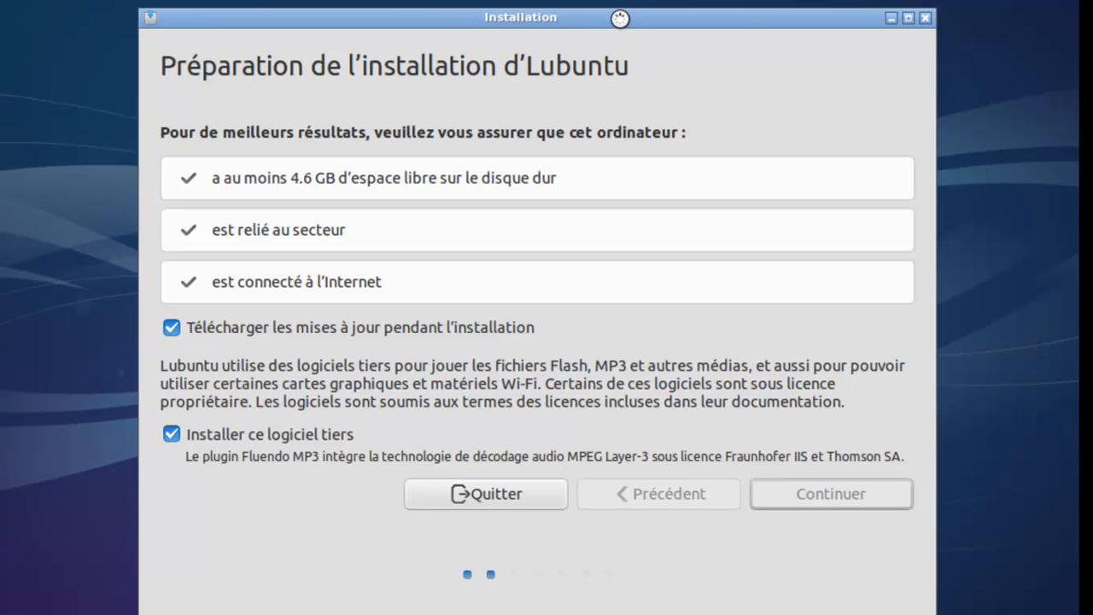
drag(620, 26, 615, 0)
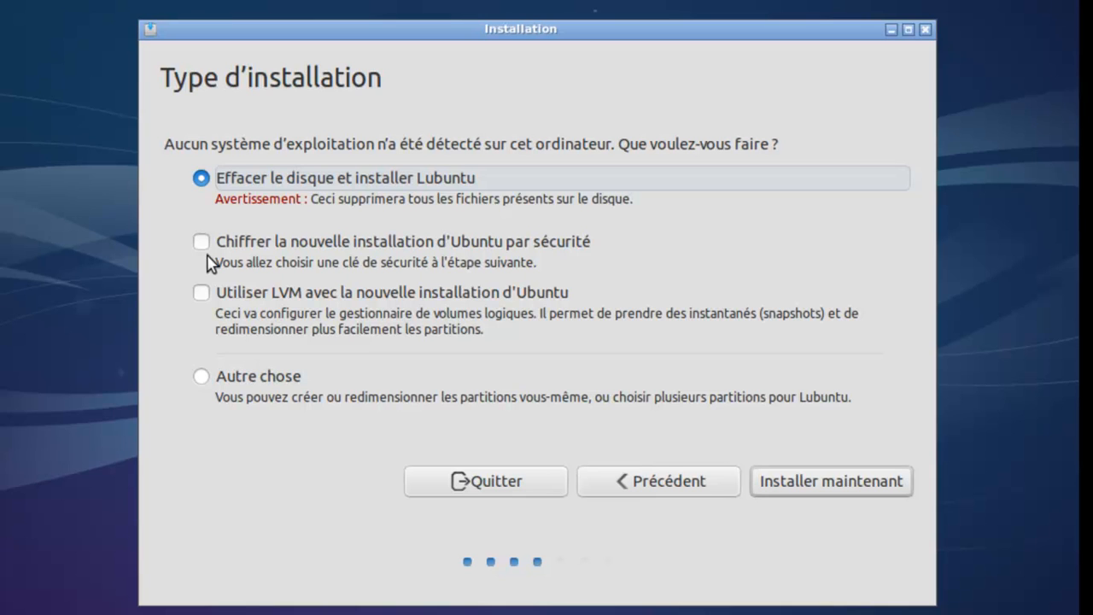
- Erase the disk for Lubuntu without encryption or LVM and click 'Installer maintenant'
click(264, 248)
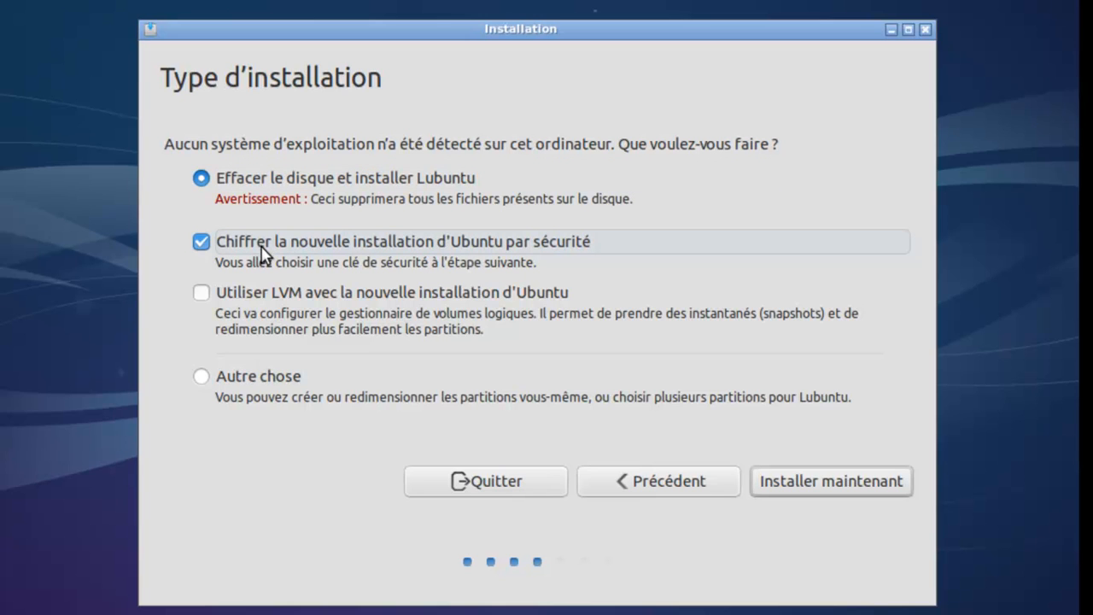
click(200, 244)
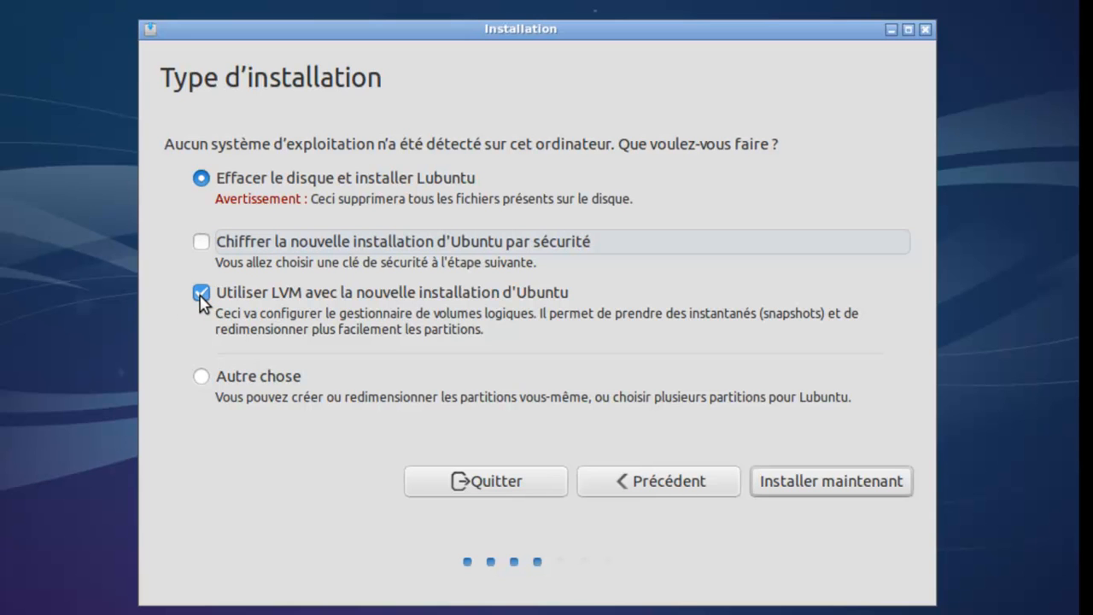
click(200, 294)
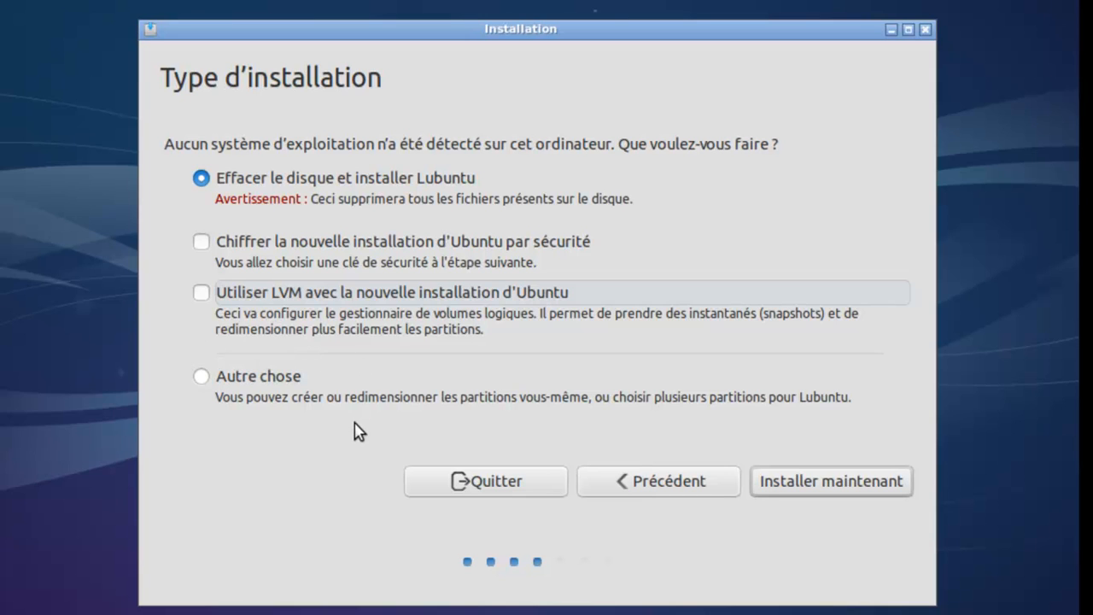
click(792, 484)
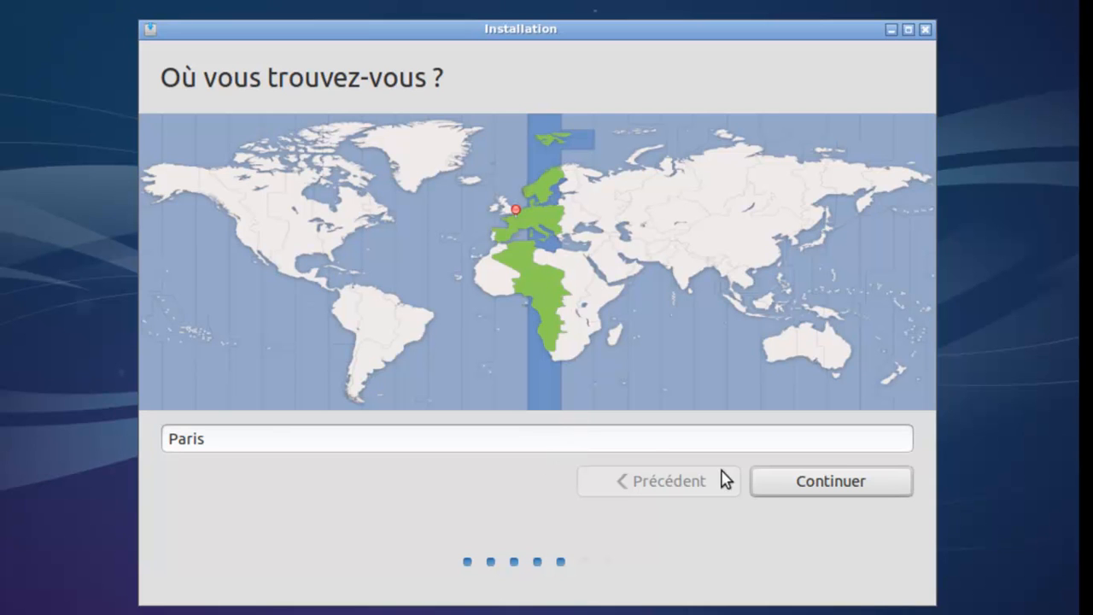
- Accept Paris as the location and Français (variante) as the keyboard layout
click(792, 489)
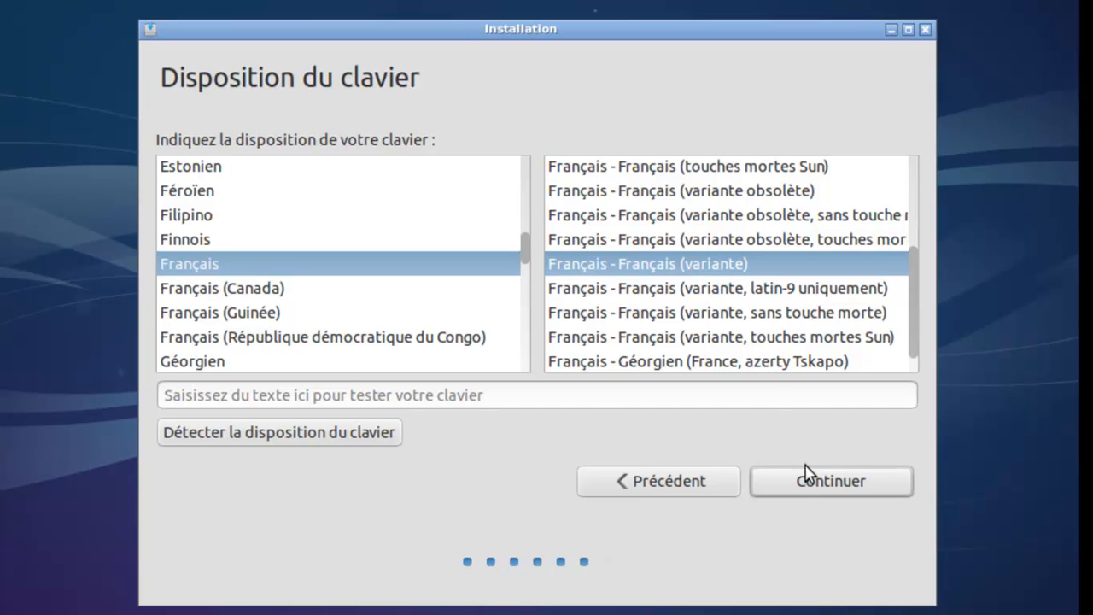
click(803, 491)
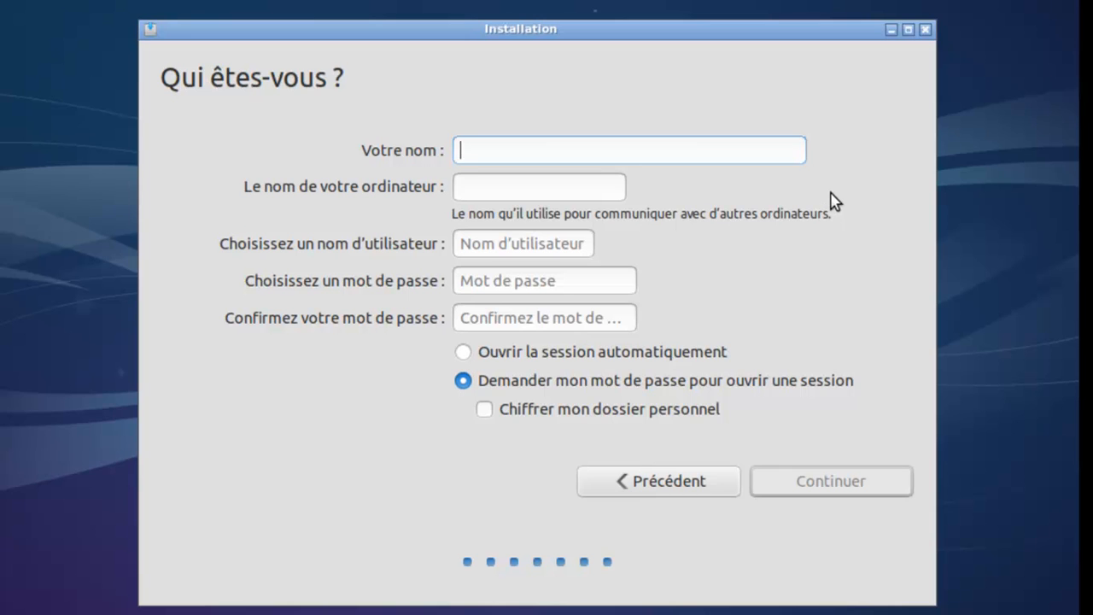
- Enter the full name and replace the computer name's '-VirtualBox' suffix with 'virtuelle'
text(Ticeman)
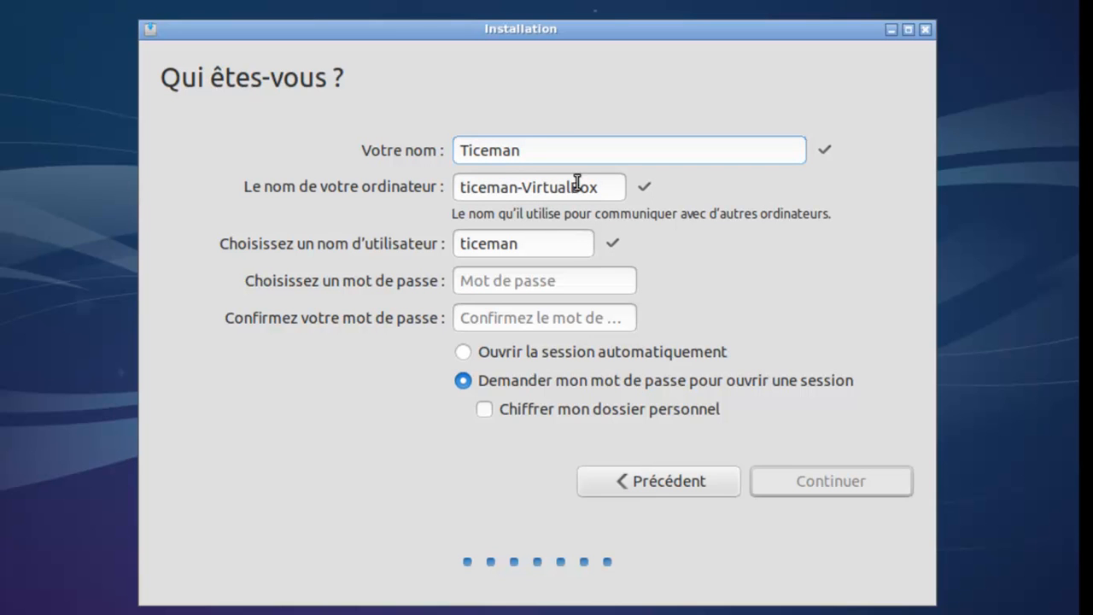
drag(516, 187, 630, 185)
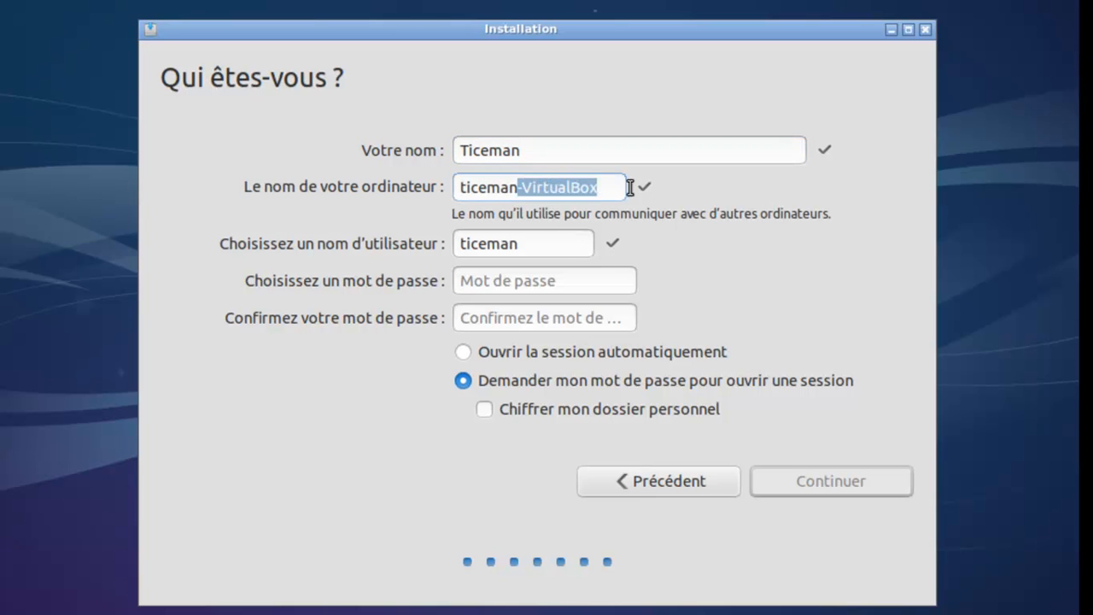
key(BackSpace)
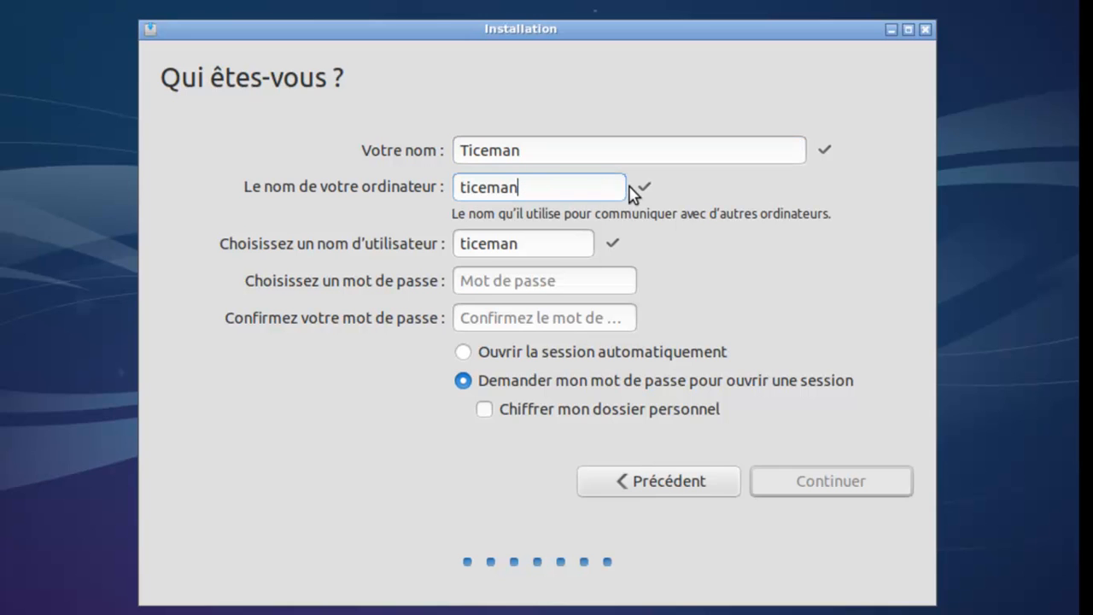
text(virtuelle)
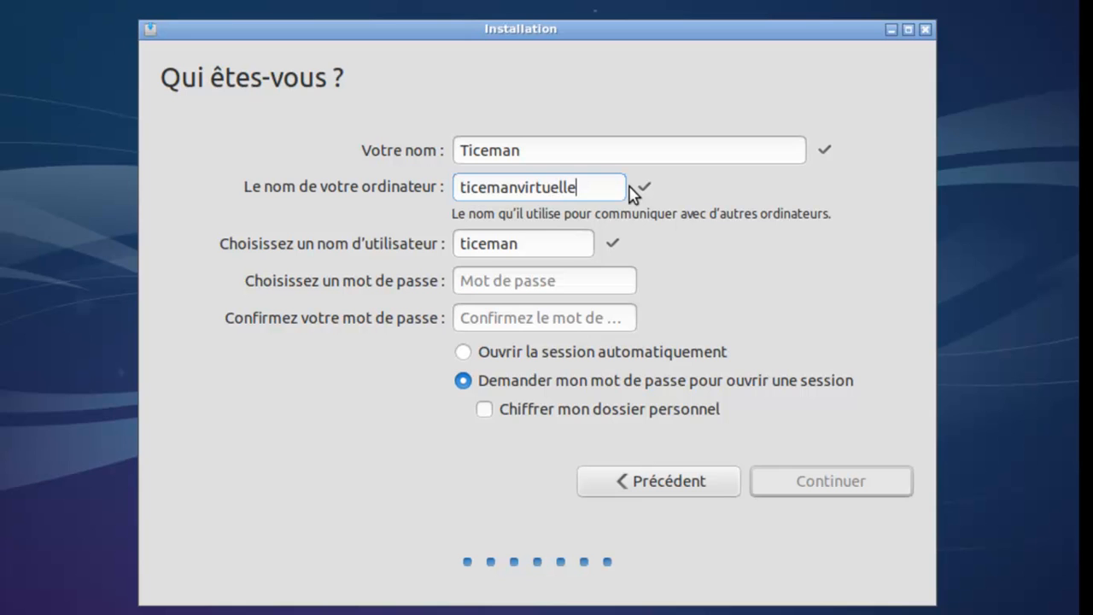
click(565, 281)
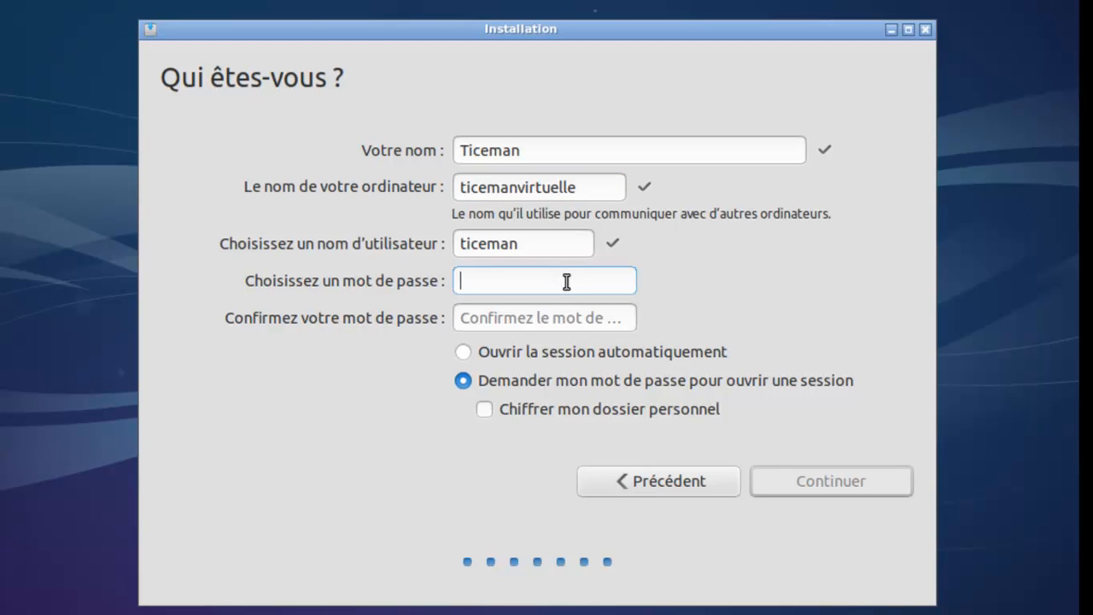
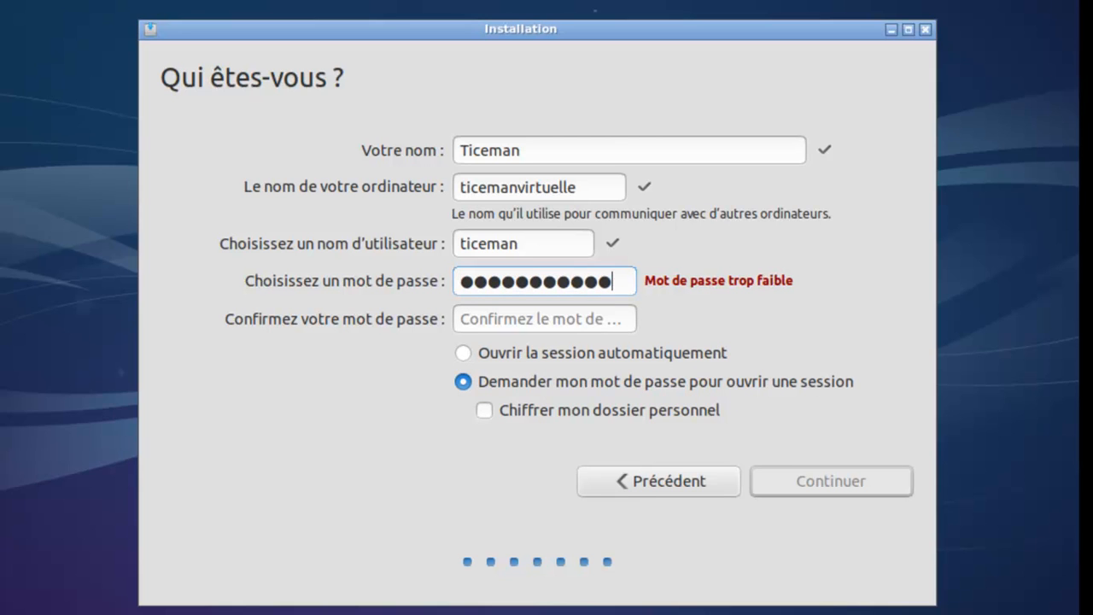
- Enter and confirm the account password, then continue to copy the system files
click(620, 319)
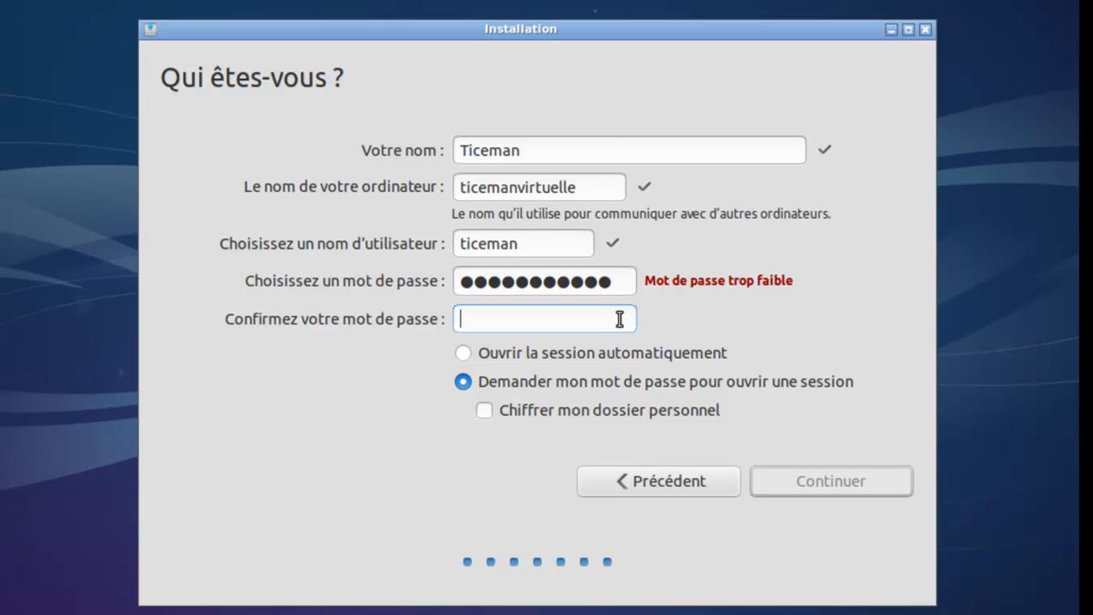
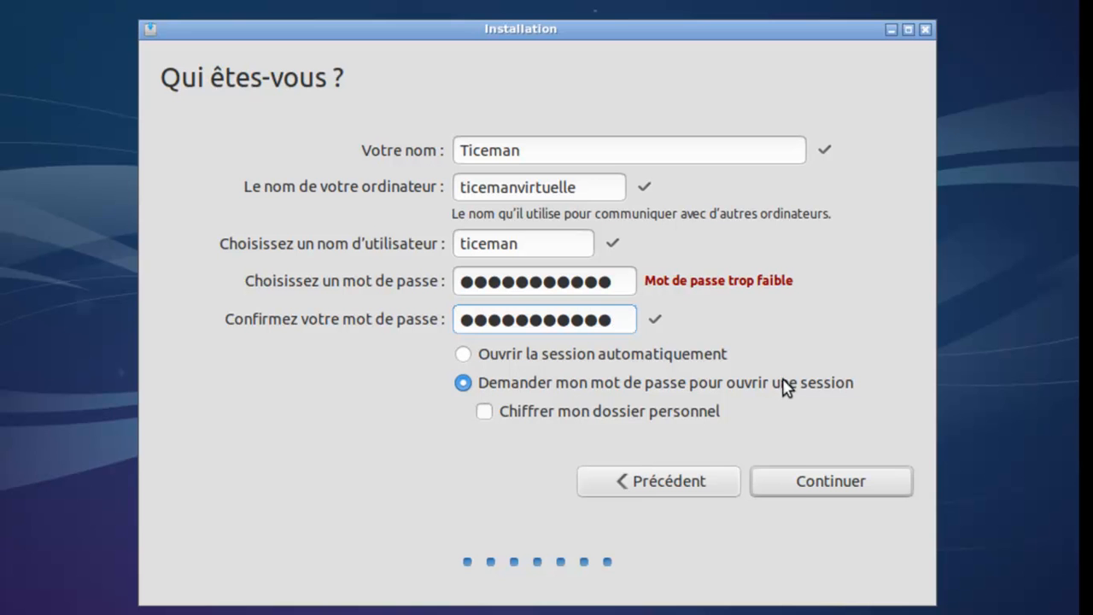
click(812, 491)
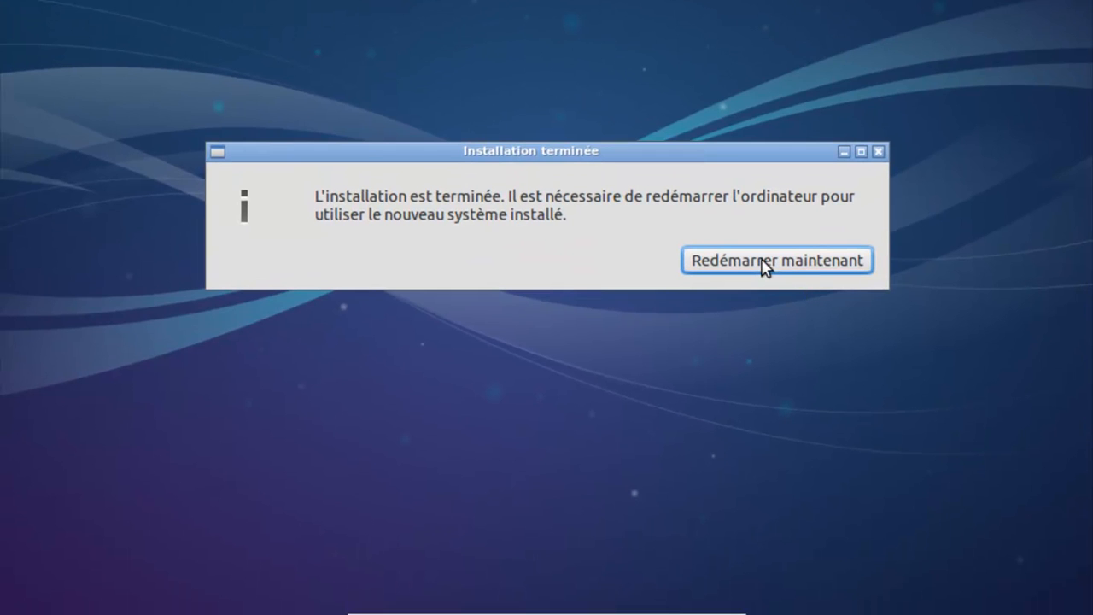
- Restart into the installed system and log in with the account password
click(763, 261)
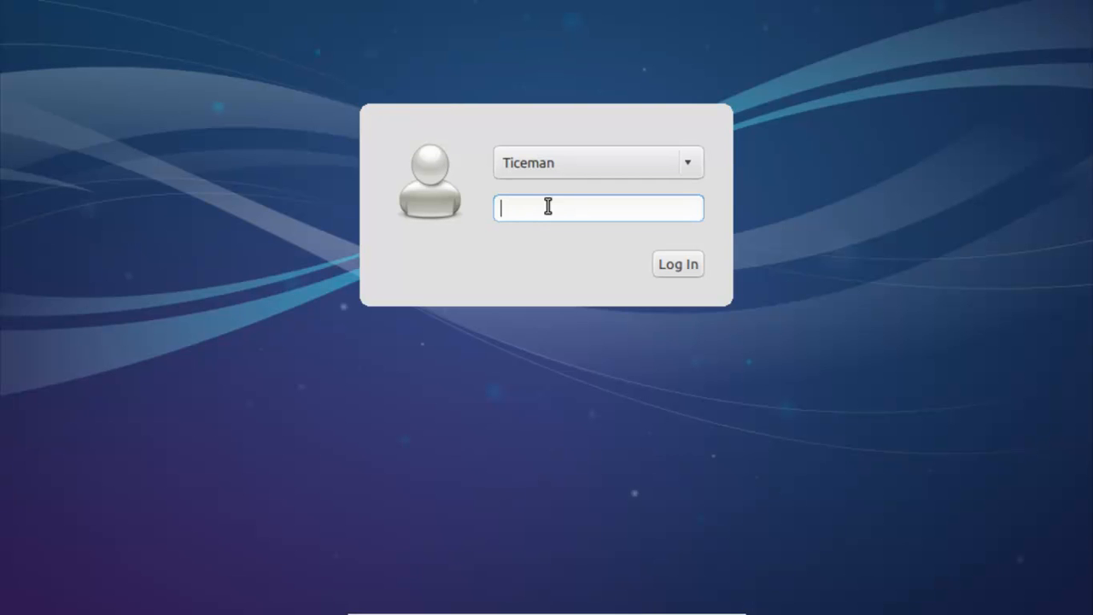
text(***********)
click(668, 269)
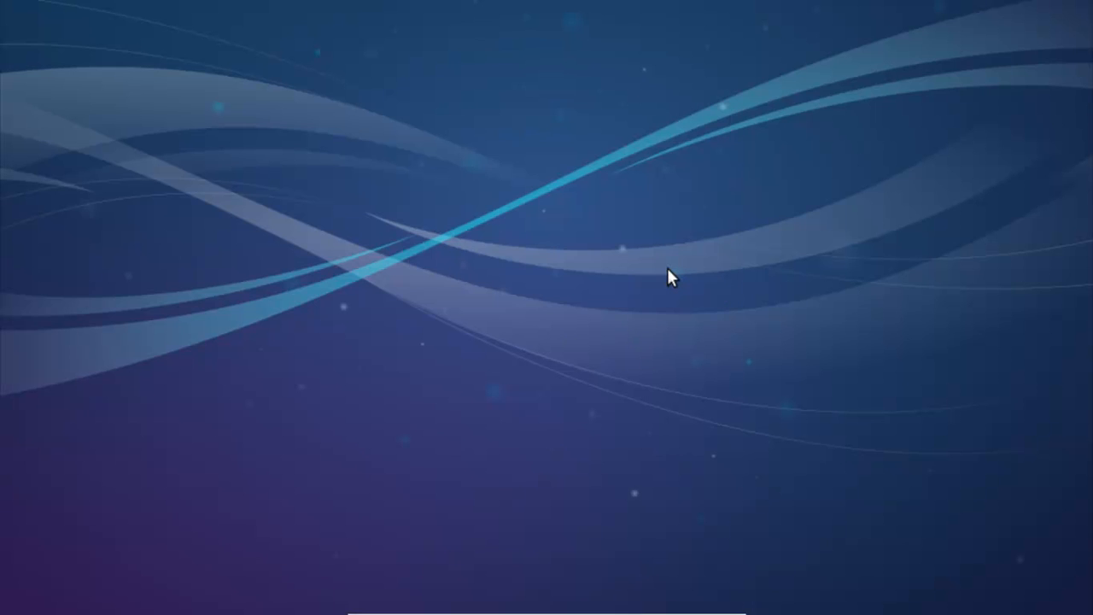